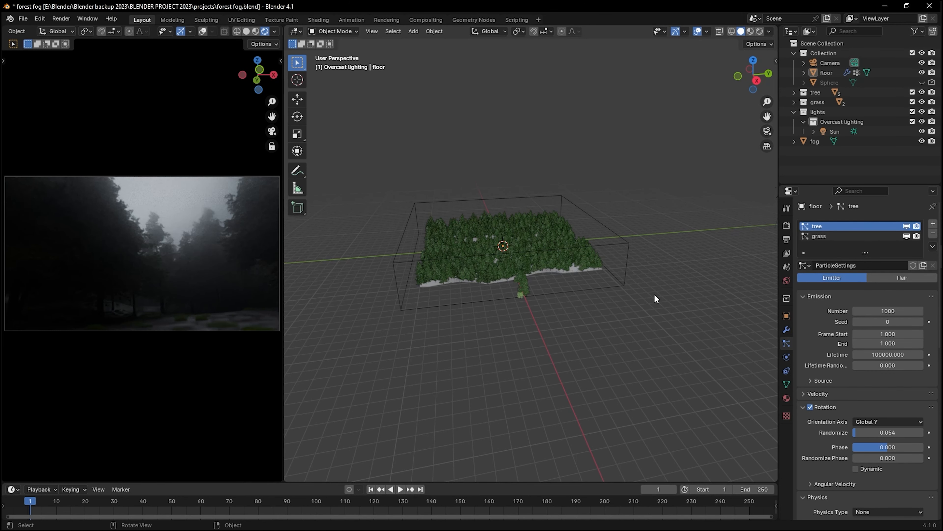
# Hide the floor's tree and grass particle systems in the viewport
pyautogui.scroll(2, 601, 315)
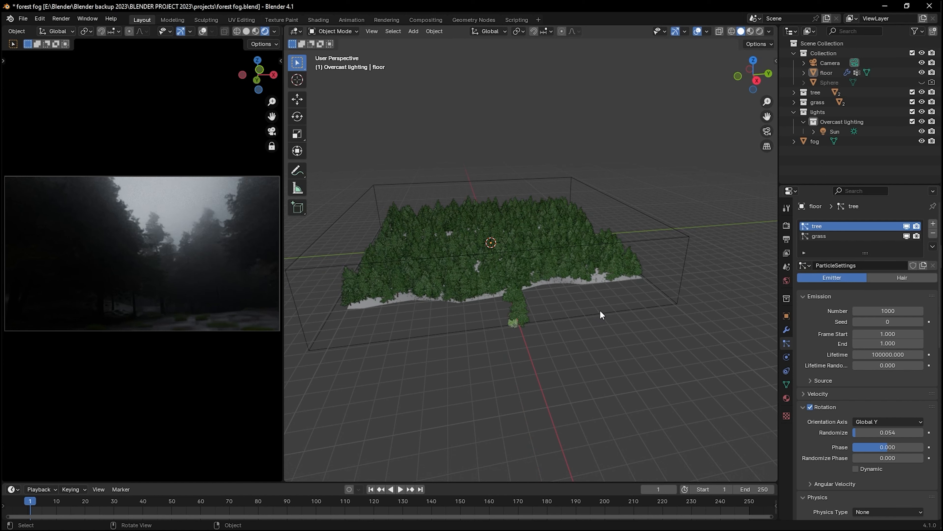
pyautogui.scroll(-2, 597, 297)
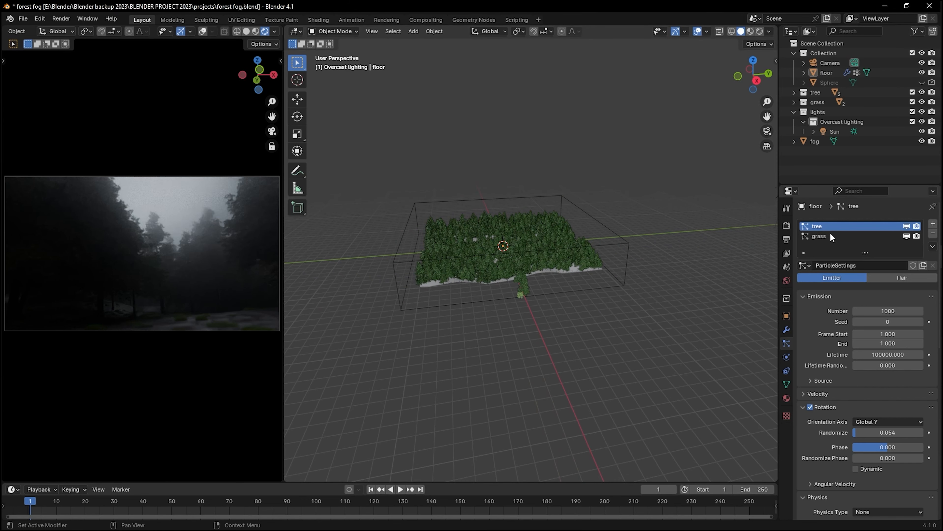
pyautogui.click(906, 226)
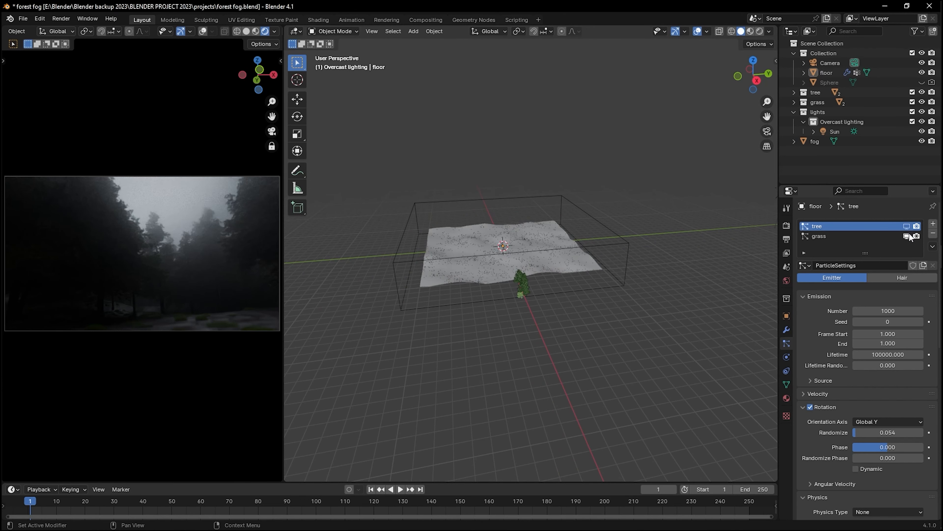
# Switch the floor to Weight Paint mode and display the weights of its grass vertex group
pyautogui.click(333, 31)
pyautogui.click(347, 87)
pyautogui.scroll(1, 498, 331)
pyautogui.moveTo(499, 333); pyautogui.dragTo(568, 357, button='middle')
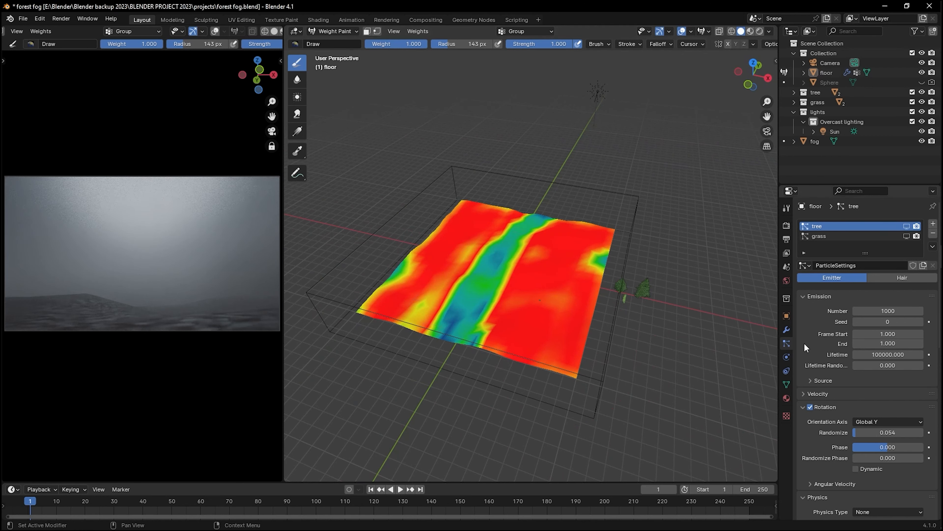
pyautogui.click(786, 384)
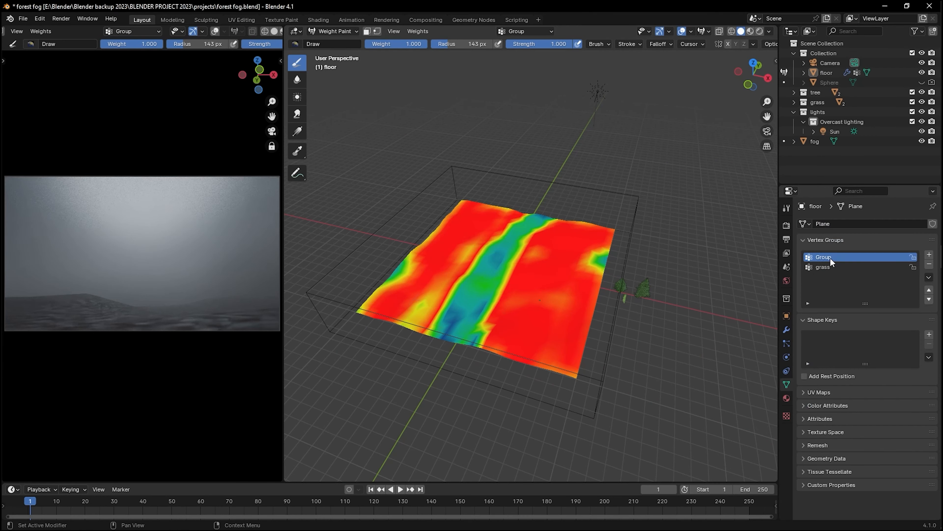
pyautogui.click(826, 267)
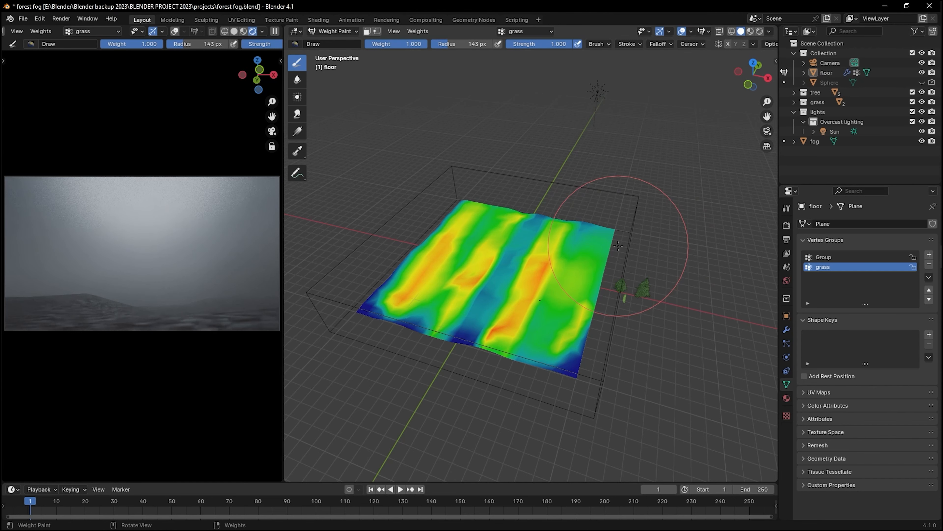
pyautogui.scroll(2, 684, 296)
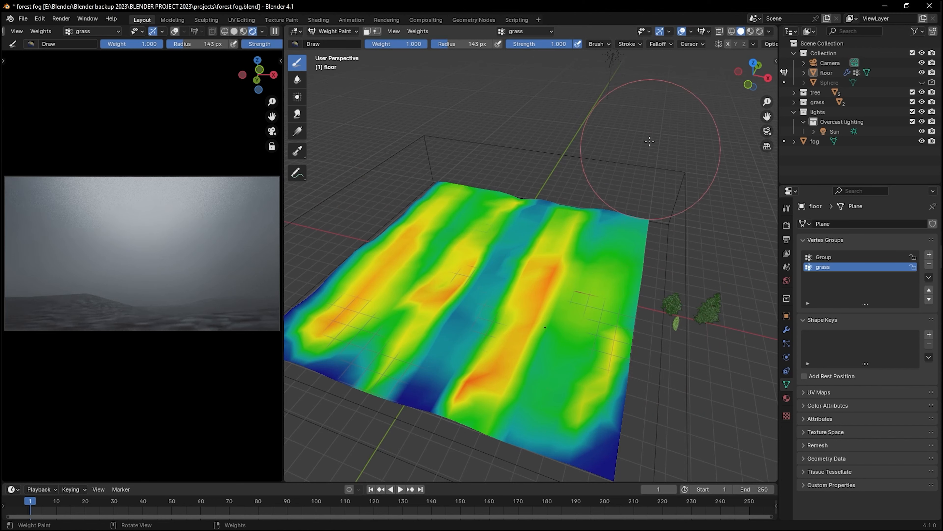
pyautogui.scroll(-3, 575, 306)
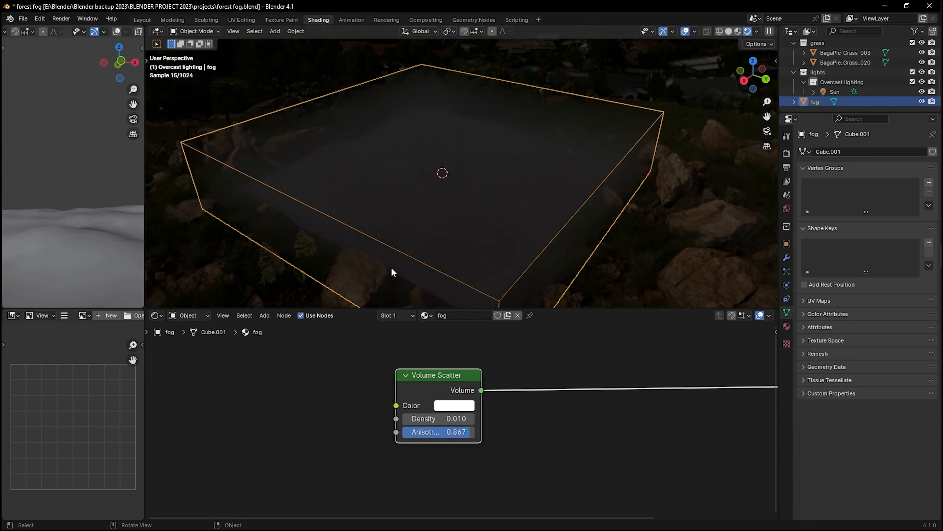
pyautogui.scroll(-1, 588, 418)
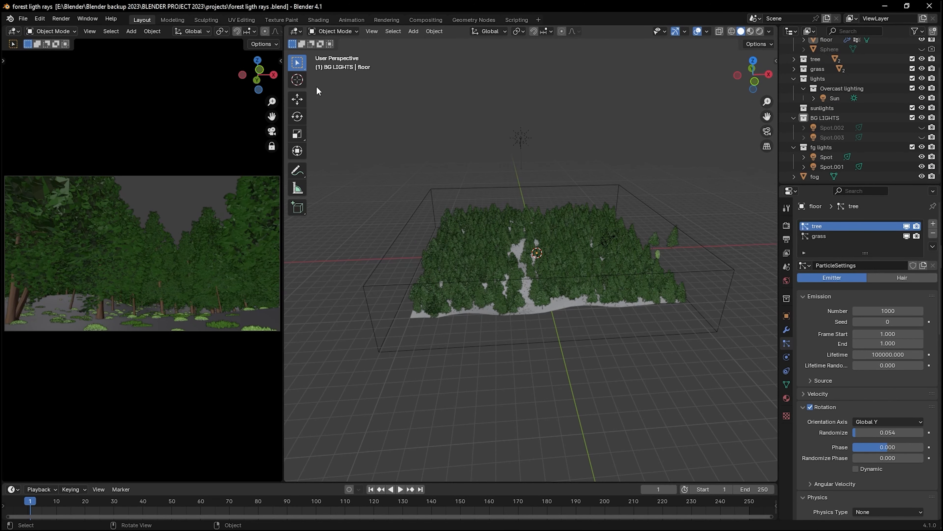
# Show the camera view in Rendered shading and turn off viewport display of the floor's tree and grass particles
pyautogui.moveTo(238, 38); pyautogui.dragTo(103, 40, button='middle')
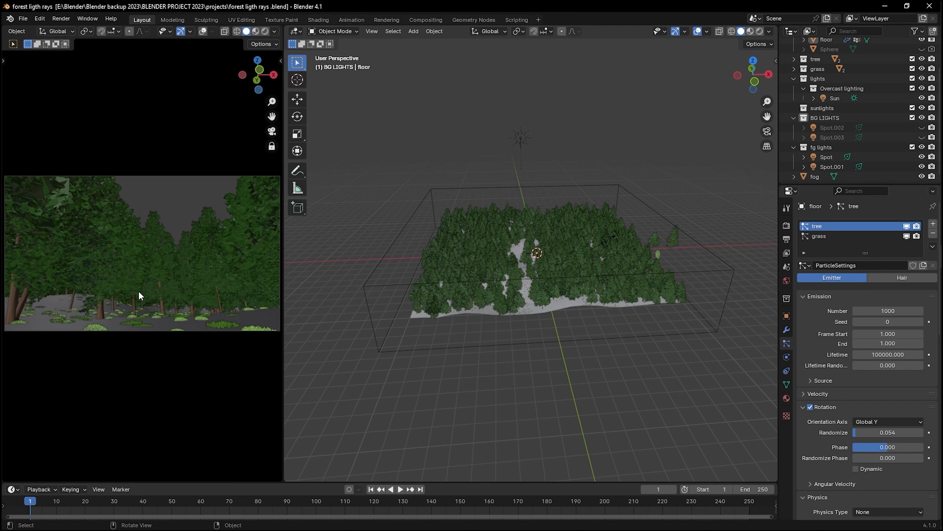
pyautogui.click(266, 31)
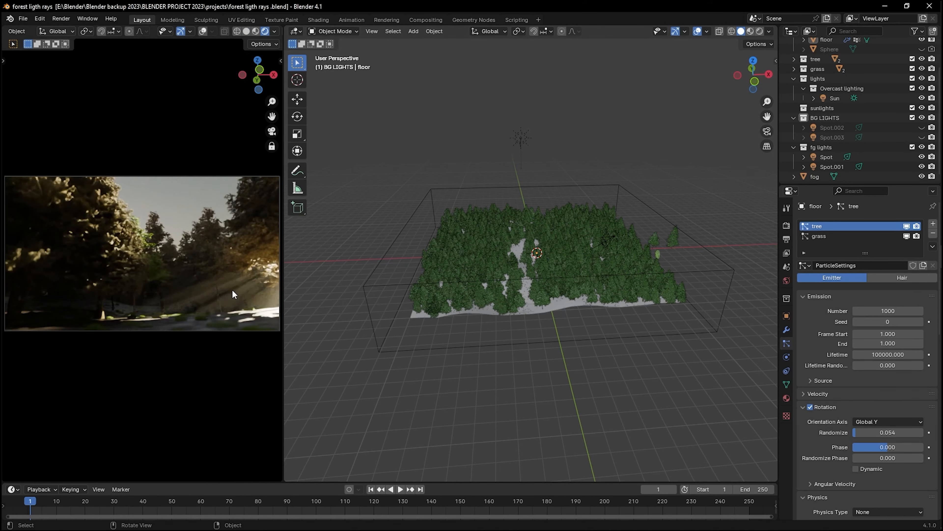
pyautogui.click(906, 226)
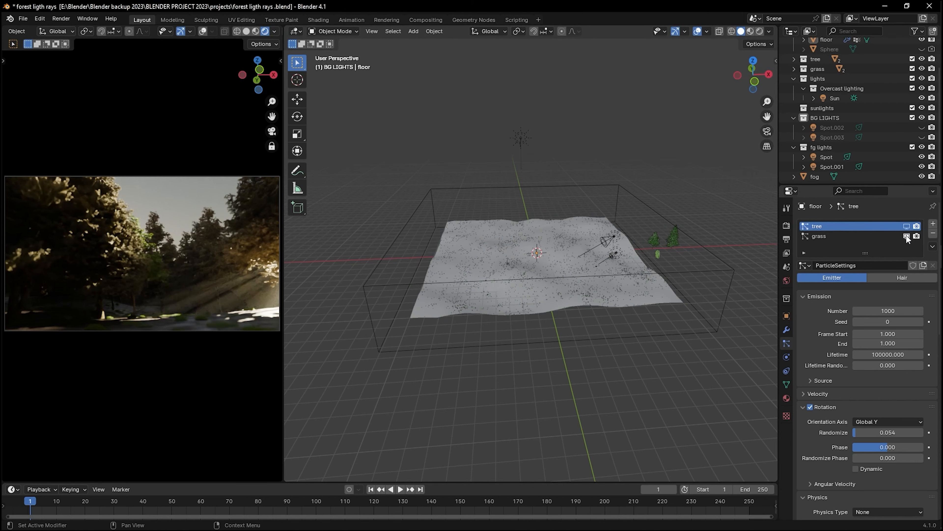
pyautogui.click(905, 235)
# Select the foreground light Spot and examine its noise.png texture and Emission node setup in the Shading workspace
pyautogui.scroll(5, 610, 326)
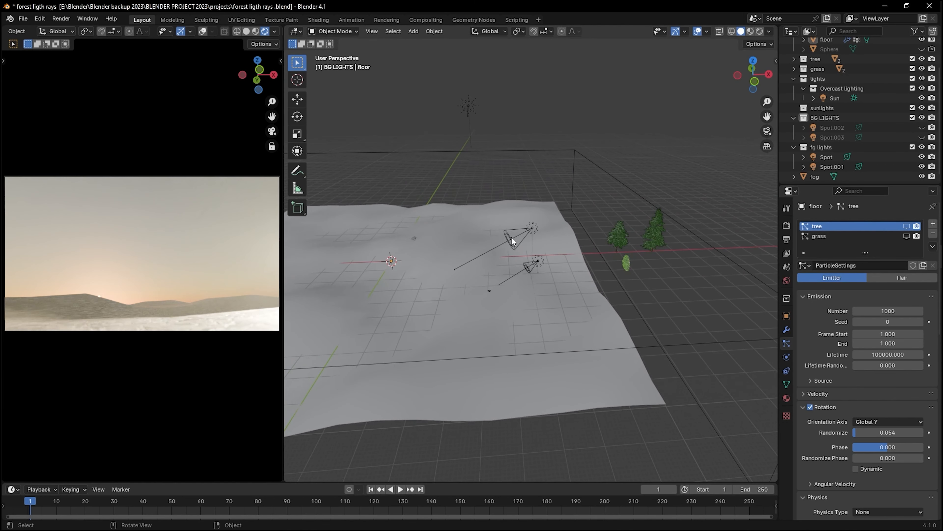
pyautogui.click(511, 238)
pyautogui.click(531, 266)
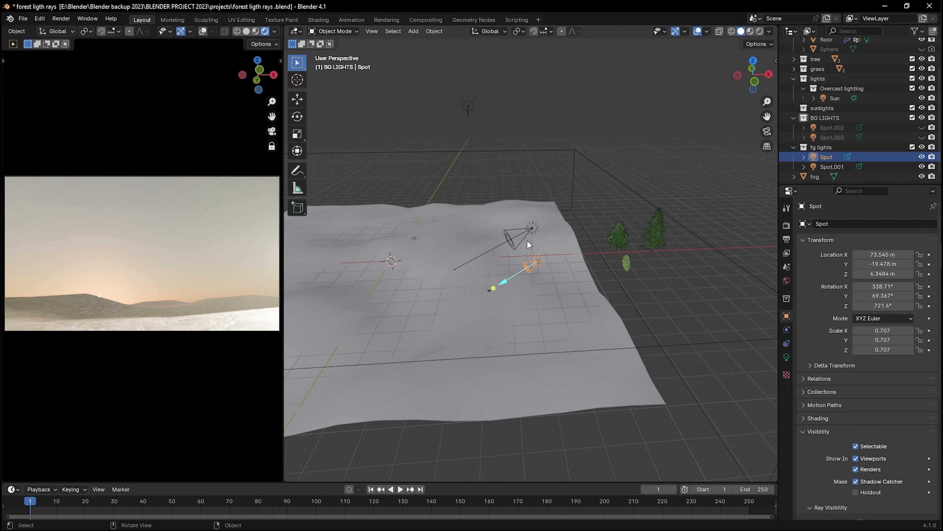
pyautogui.click(319, 20)
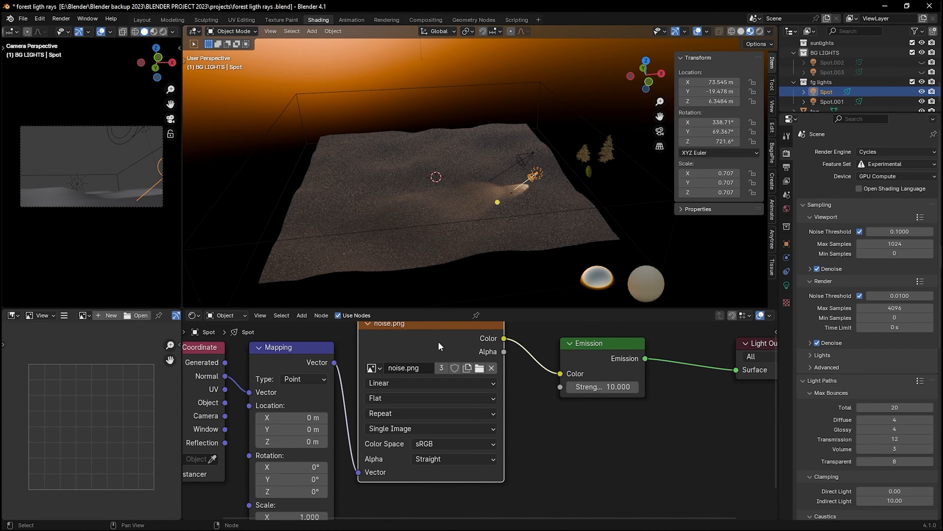
pyautogui.click(547, 431)
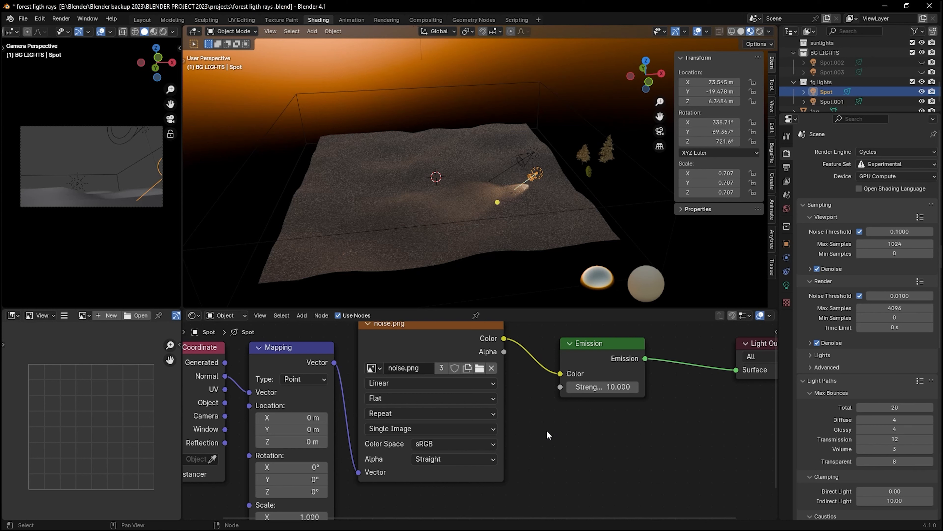
pyautogui.scroll(-2, 537, 393)
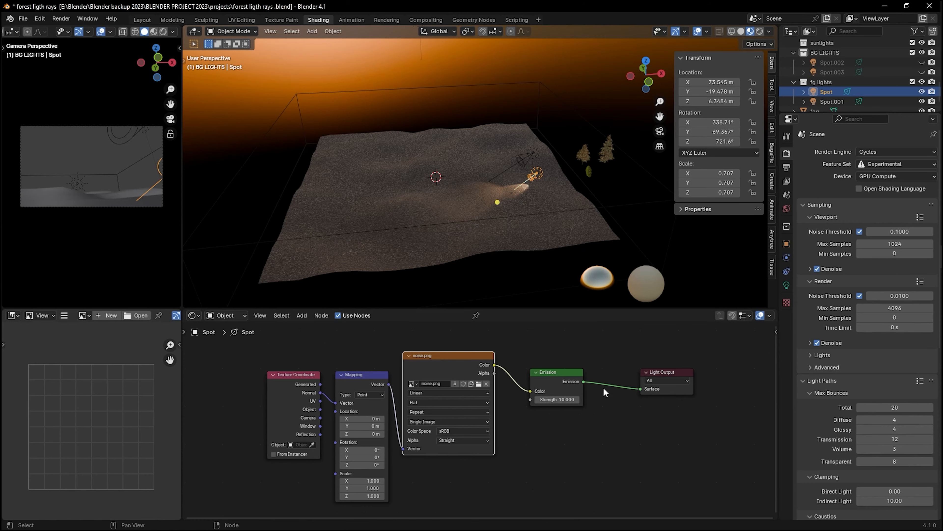
pyautogui.scroll(2, 636, 395)
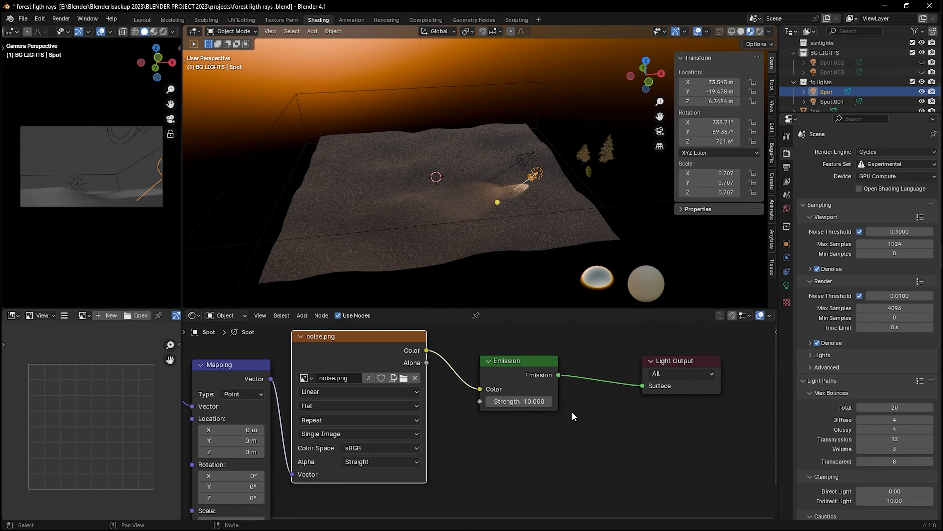
# Unhide the background lights Spot.002 and Spot.003, selecting Spot.002
pyautogui.moveTo(536, 151); pyautogui.dragTo(474, 228, button='middle')
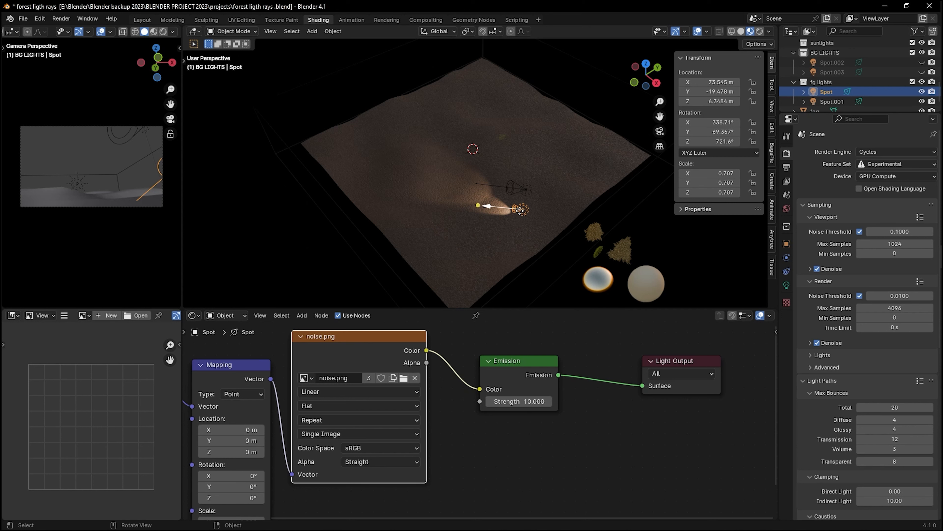
pyautogui.moveTo(504, 228); pyautogui.dragTo(618, 211, button='middle')
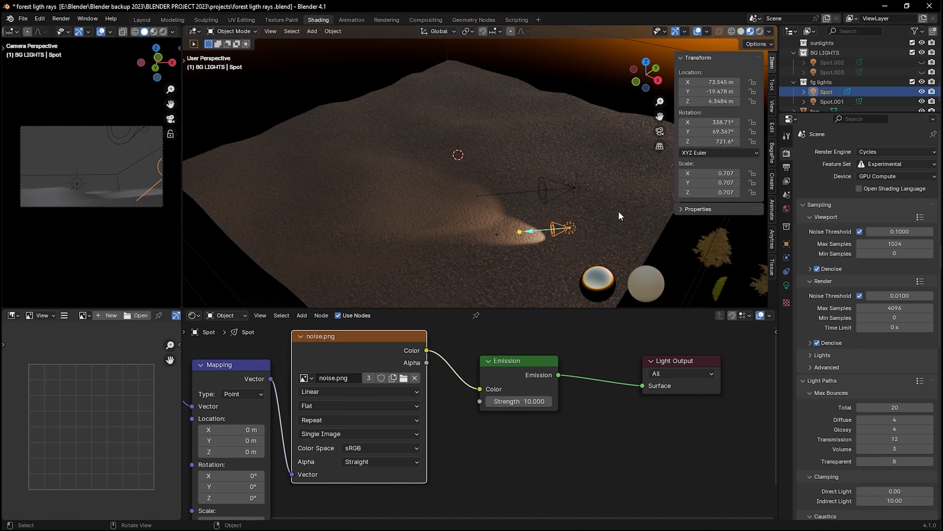
pyautogui.scroll(-4, 618, 211)
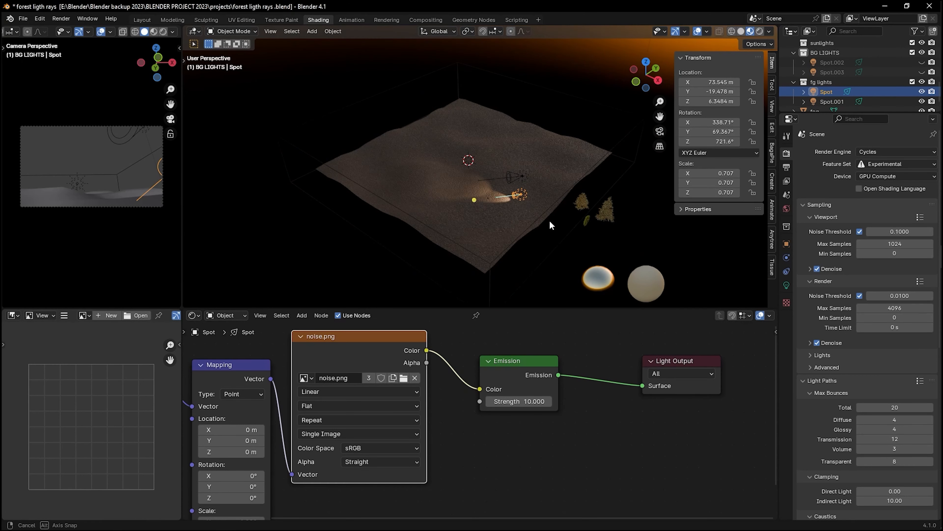
pyautogui.moveTo(562, 213); pyautogui.dragTo(480, 212, button='middle')
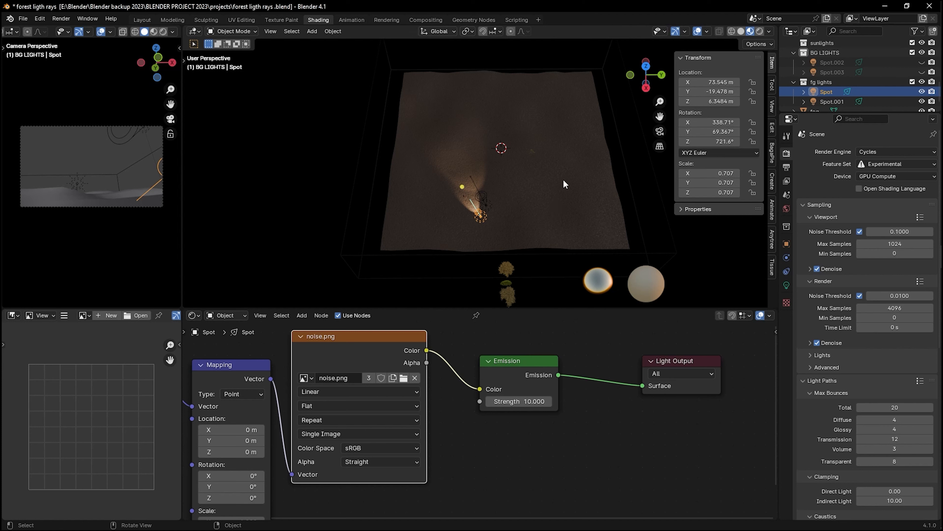
pyautogui.click(820, 63)
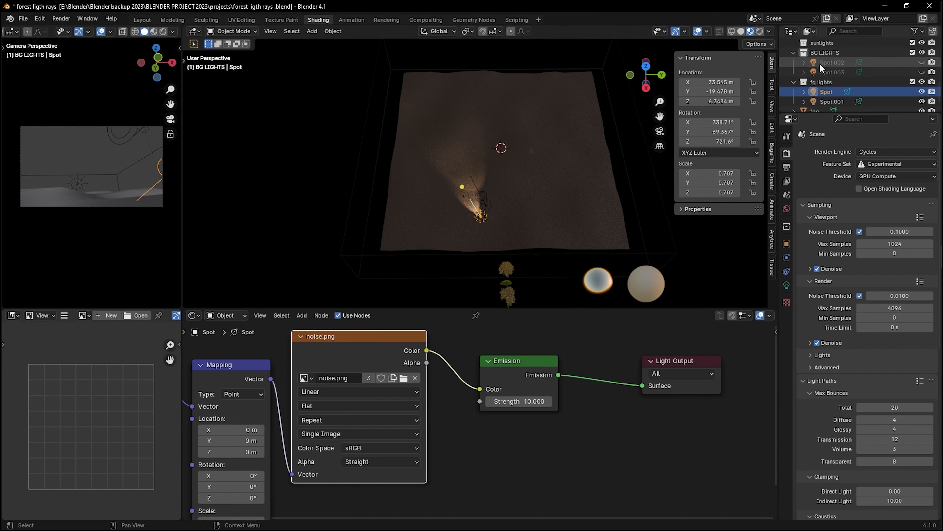
pyautogui.hotkey('alt', 'h')
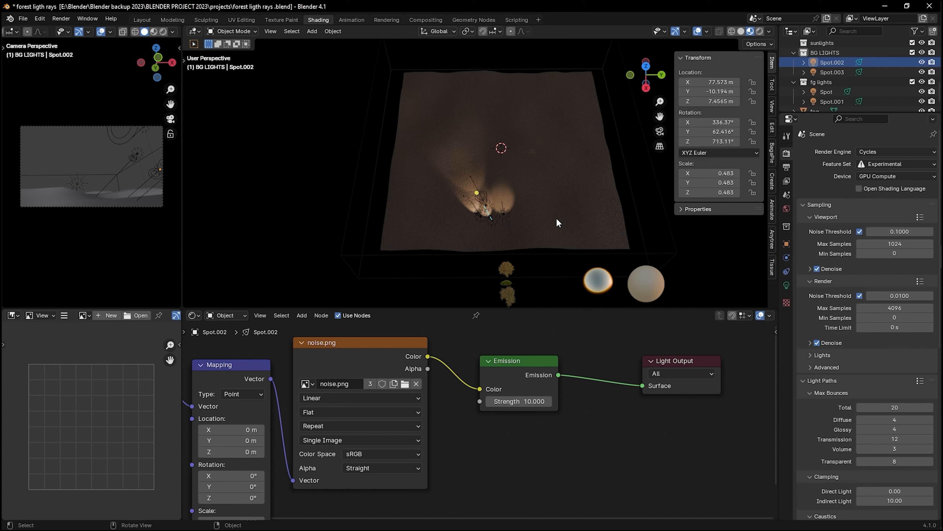
# Compare the object ray visibility settings of Spot.001 and Spot.003, including Volume Scatter
pyautogui.scroll(4, 534, 227)
pyautogui.click(518, 239)
pyautogui.moveTo(525, 224); pyautogui.dragTo(475, 252, button='middle')
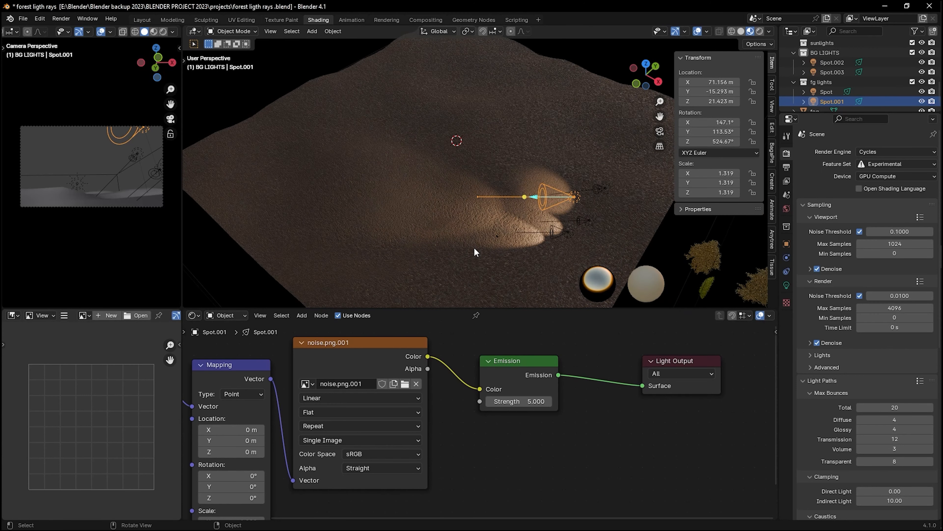
pyautogui.click(786, 243)
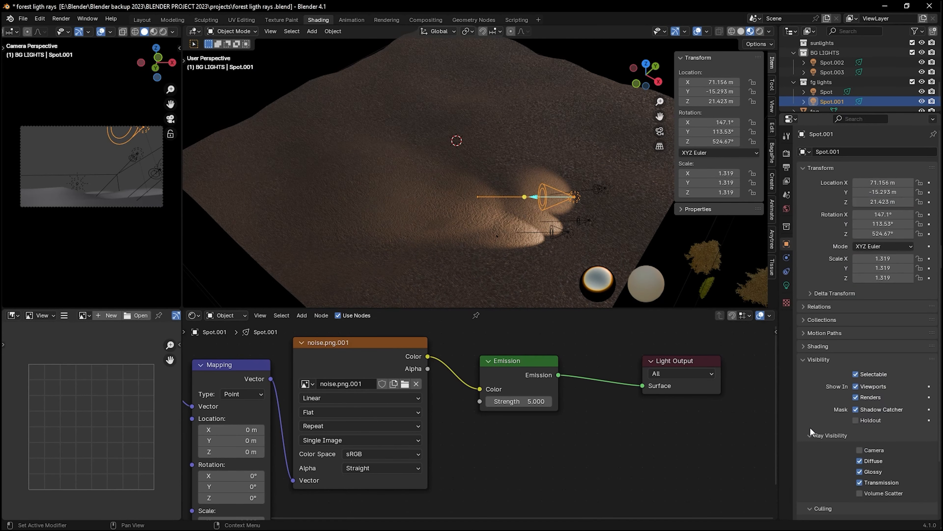
pyautogui.click(550, 236)
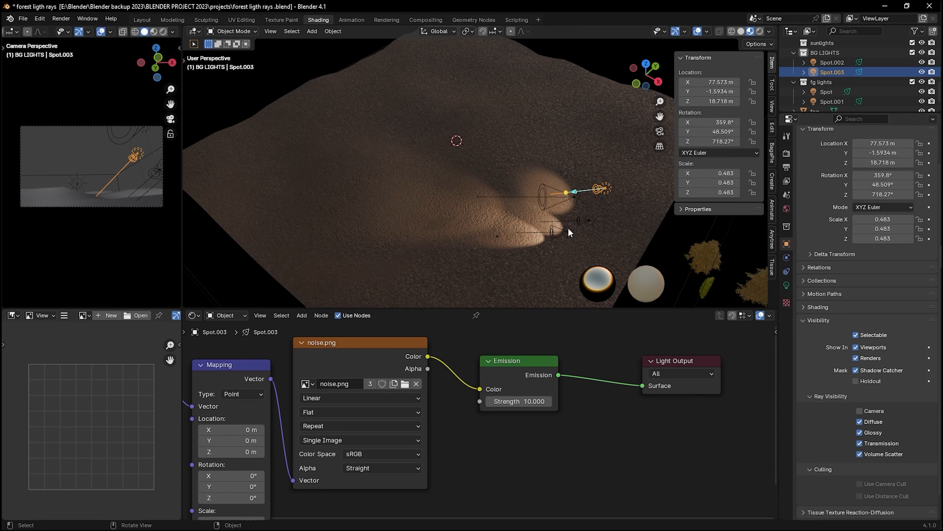
pyautogui.click(546, 196)
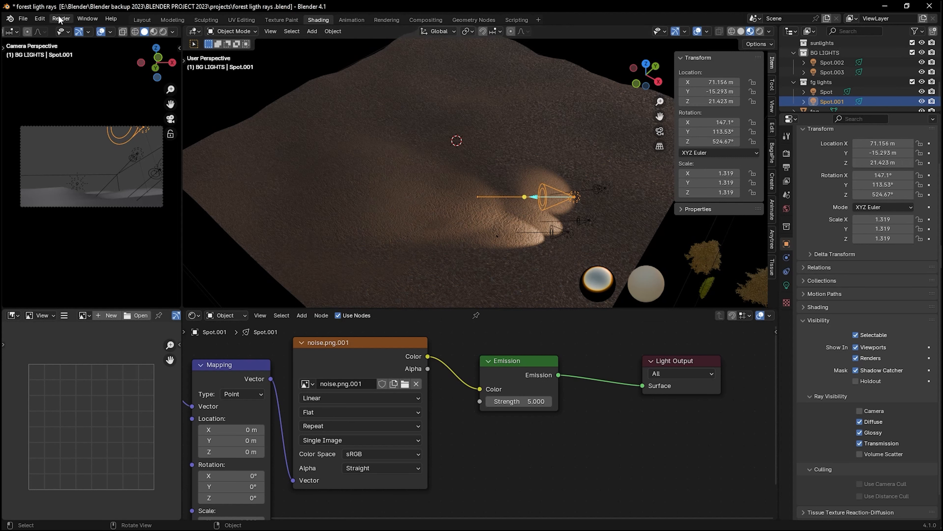
# Return to the Layout workspace and show the floor's tree and grass particle systems in the viewport again
pyautogui.click(142, 19)
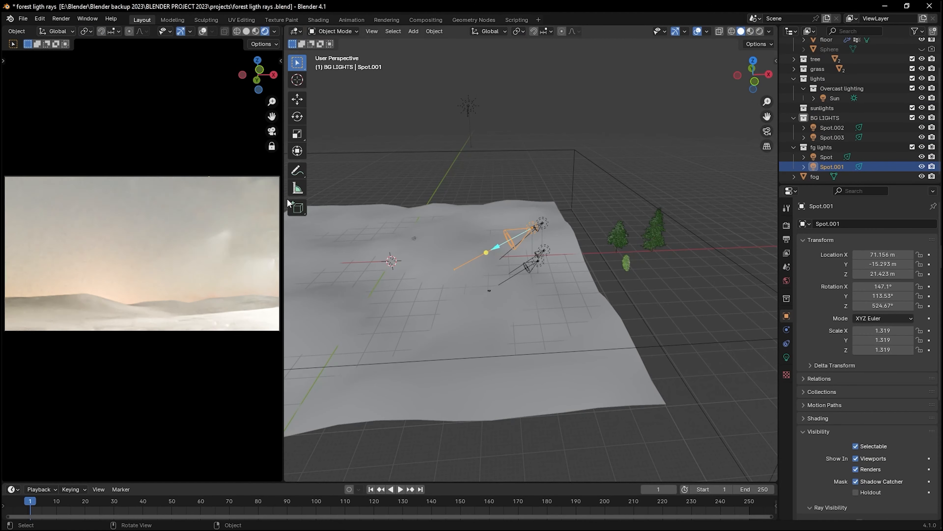
pyautogui.click(557, 324)
pyautogui.click(907, 226)
pyautogui.click(906, 237)
pyautogui.click(731, 162)
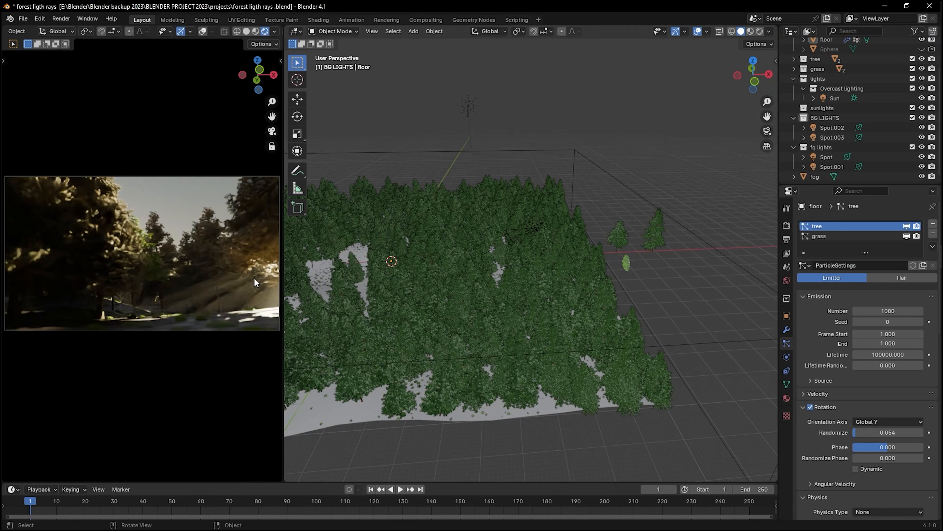
# Toggle the visibility of the foreground light Spot.001 off and on to compare its effect in the rendered view
pyautogui.click(479, 244)
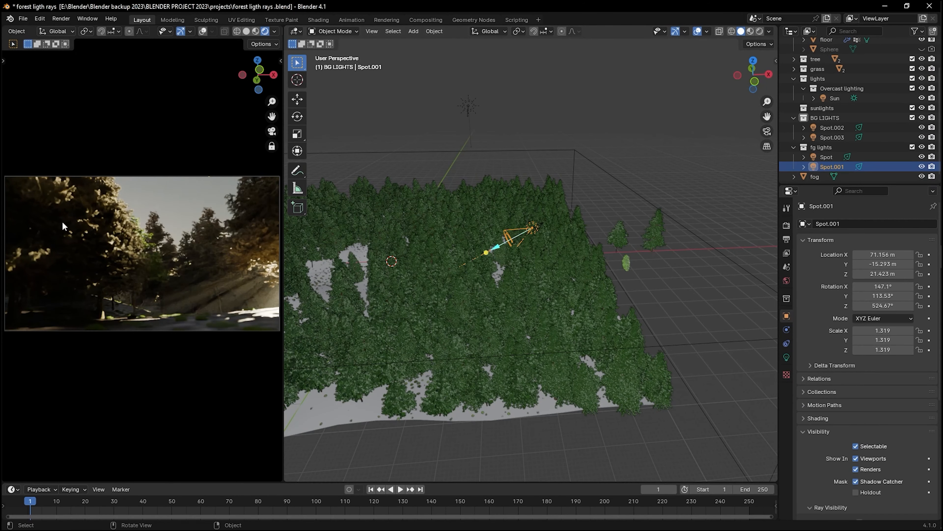
pyautogui.click(921, 167)
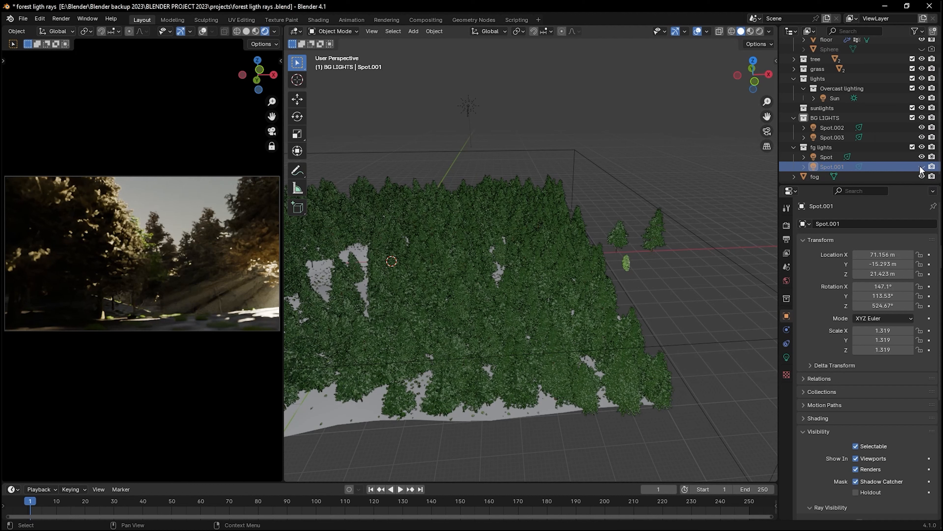
pyautogui.click(922, 166)
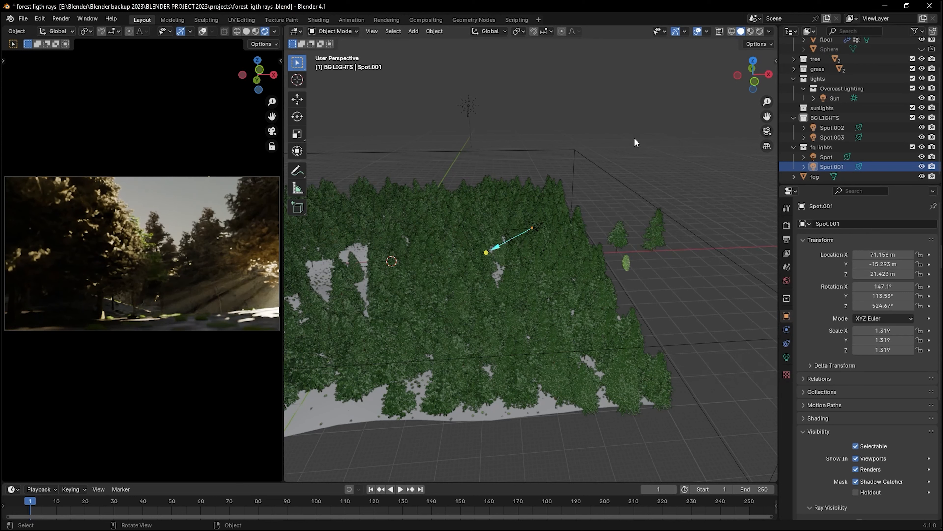
# Select the floor and hide its tree and grass particle systems in the viewport
pyautogui.click(438, 331)
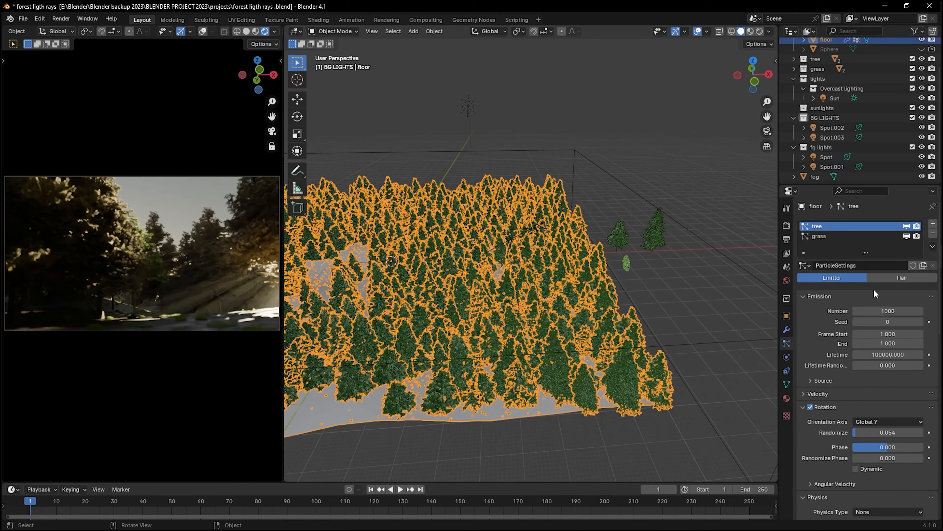
pyautogui.click(907, 236)
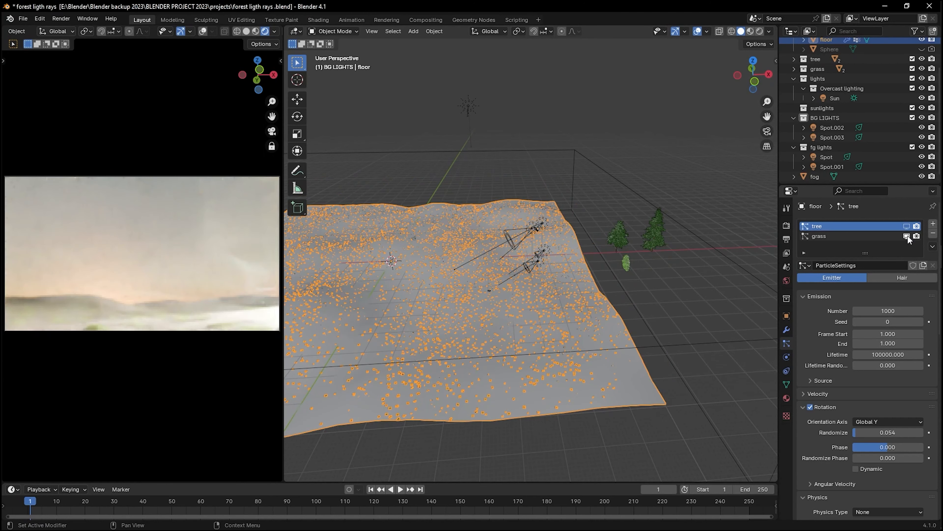
# Select the fog box and try its viewport display as Solid and Wire, ending with Bounds
pyautogui.click(586, 156)
pyautogui.scroll(-3, 586, 247)
pyautogui.click(787, 315)
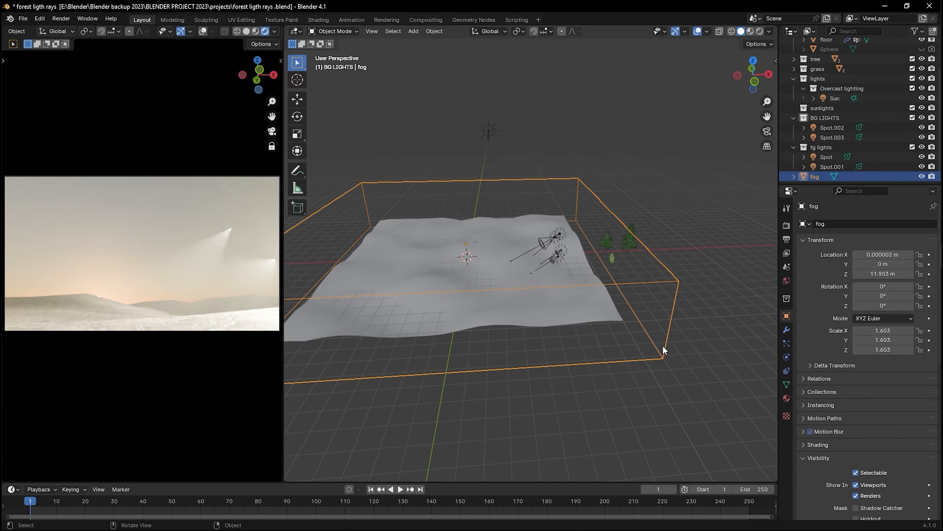
pyautogui.scroll(-15, 814, 378)
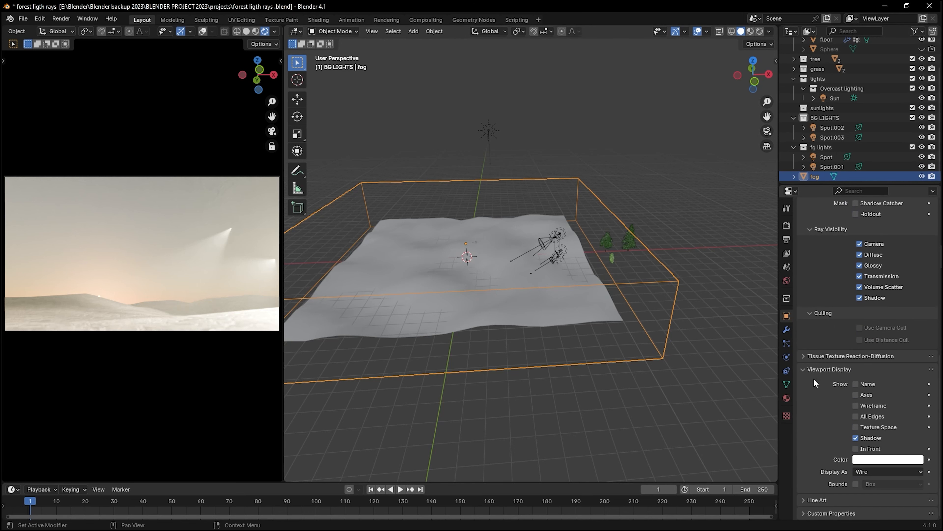
pyautogui.click(869, 472)
pyautogui.click(869, 505)
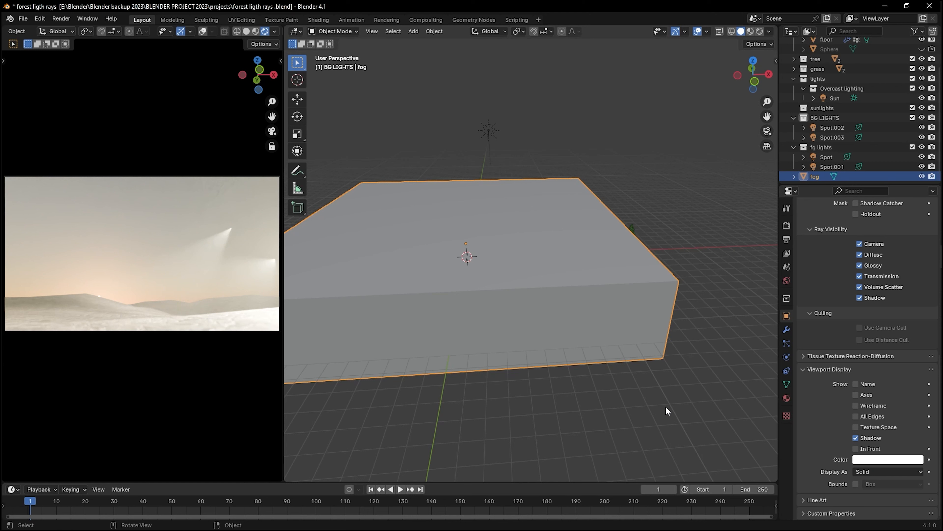
pyautogui.click(875, 472)
pyautogui.click(878, 488)
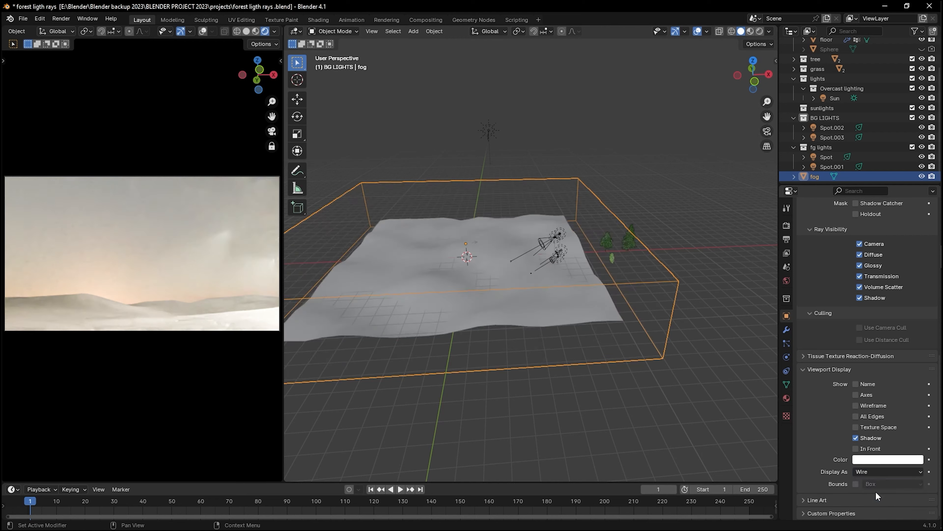
pyautogui.click(872, 472)
pyautogui.click(872, 487)
# Reselect the fog box and examine its Volume Scatter material in the Shading workspace
pyautogui.click(665, 370)
pyautogui.moveTo(665, 370); pyautogui.dragTo(528, 335, button='middle')
pyautogui.click(538, 321)
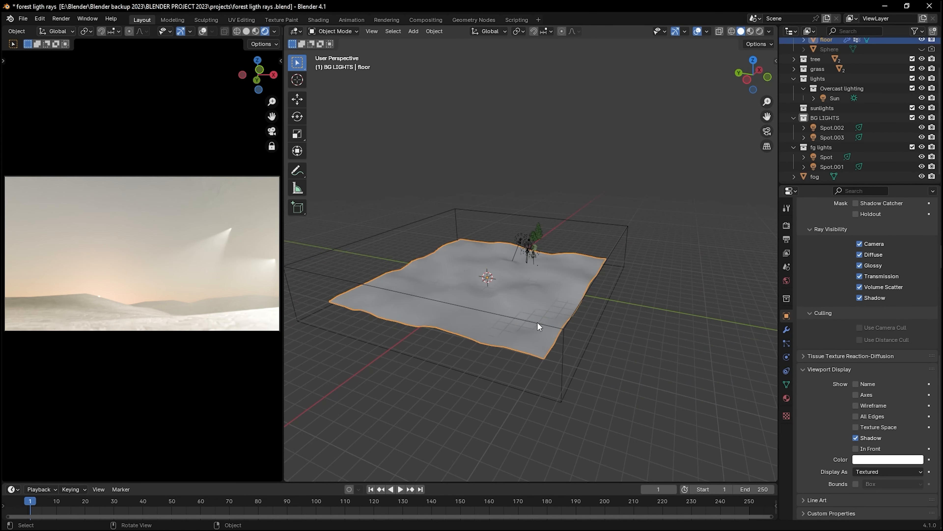
pyautogui.click(562, 331)
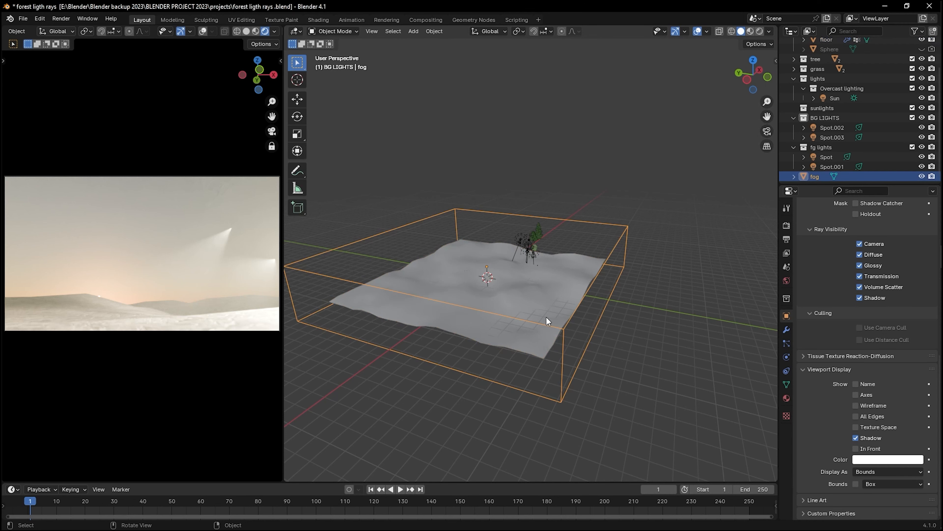
pyautogui.click(319, 20)
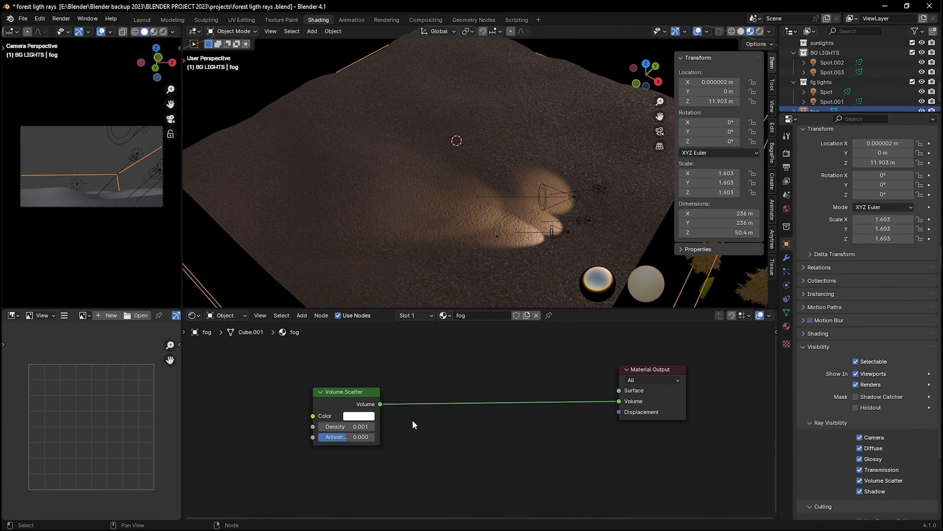
pyautogui.moveTo(426, 425); pyautogui.dragTo(510, 403, button='middle')
pyautogui.scroll(2, 511, 404)
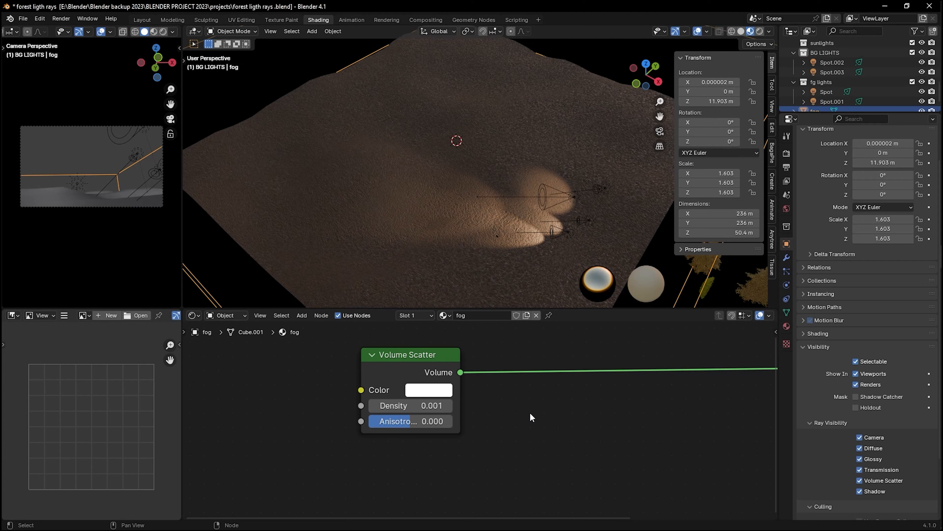
# Return to the Layout workspace and hide the Sun light in the viewport
pyautogui.click(371, 206)
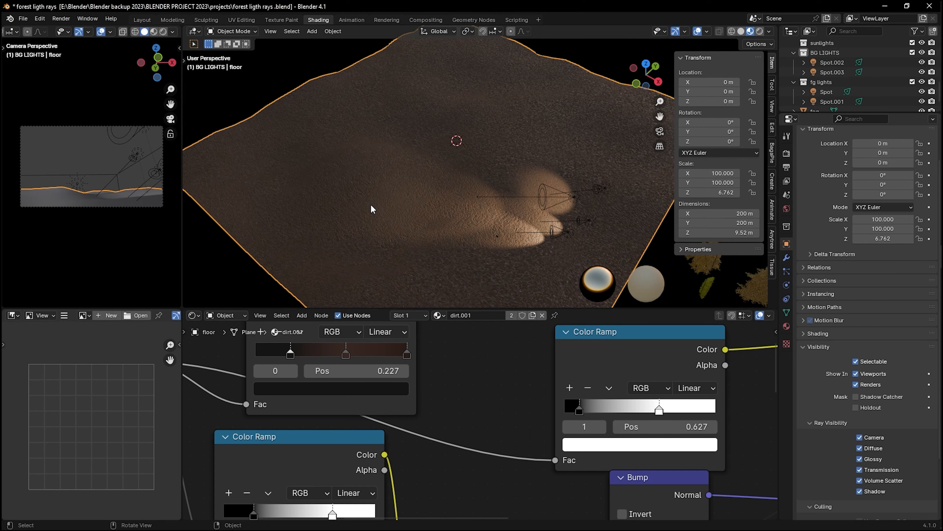
pyautogui.click(142, 20)
pyautogui.hotkey('alt', 'a')
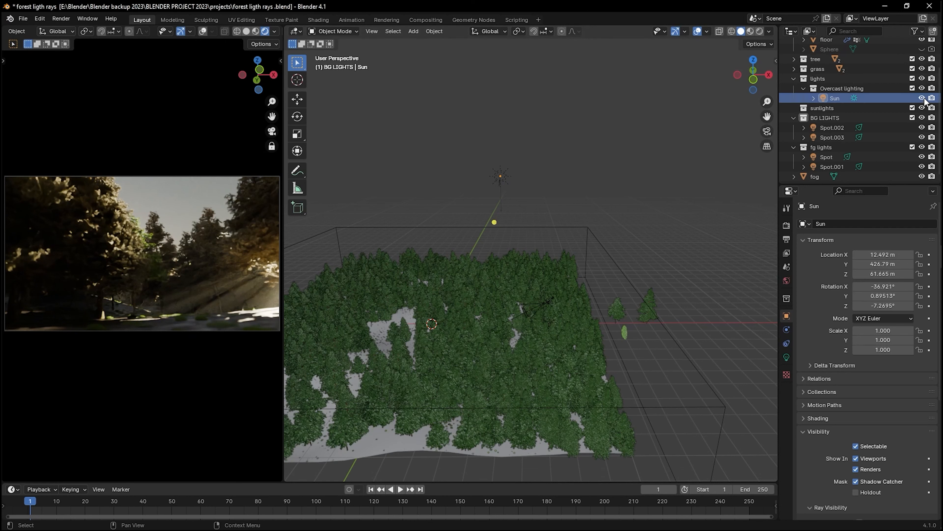
pyautogui.press('h')
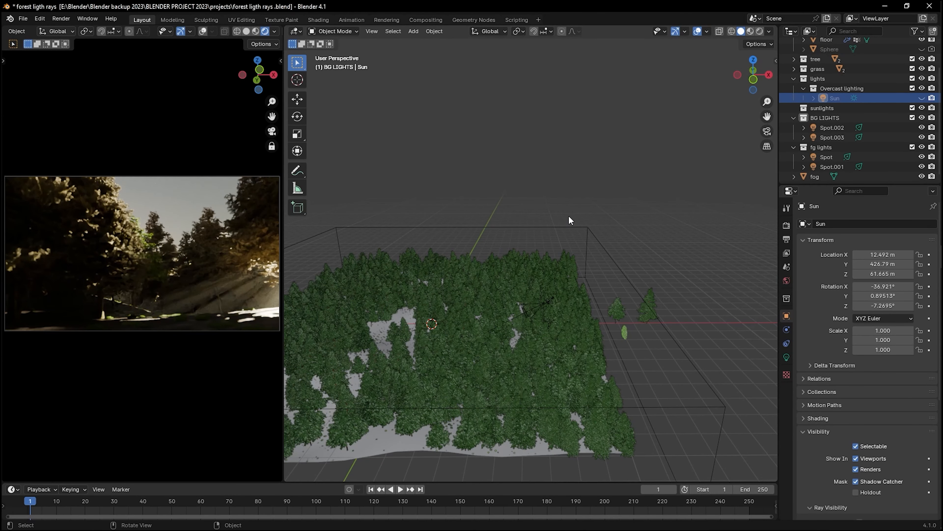
# Examine the world shader's Background strength and Sky Texture settings in the Shading workspace
pyautogui.click(326, 20)
pyautogui.scroll(-3, 424, 403)
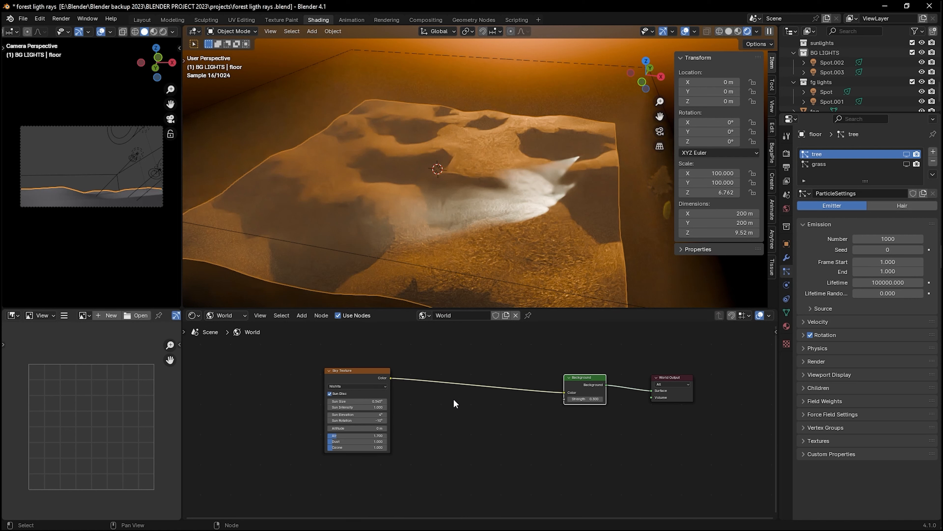
pyautogui.scroll(3, 669, 409)
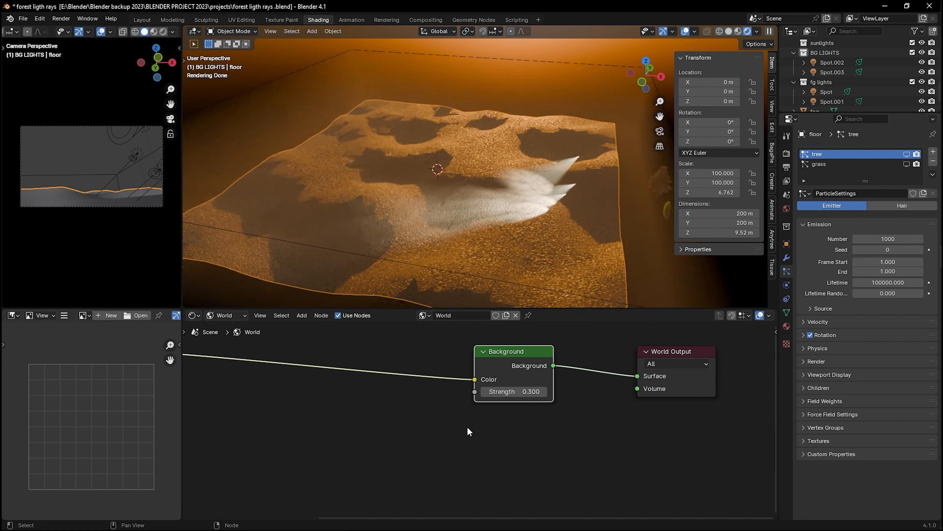
pyautogui.scroll(-7, 412, 398)
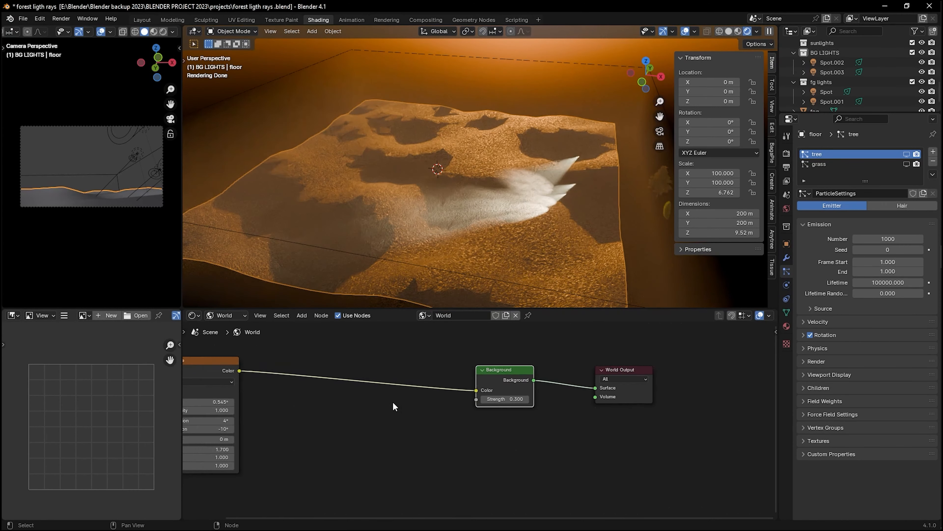
pyautogui.moveTo(386, 402); pyautogui.dragTo(467, 394, button='middle')
pyautogui.scroll(3, 423, 407)
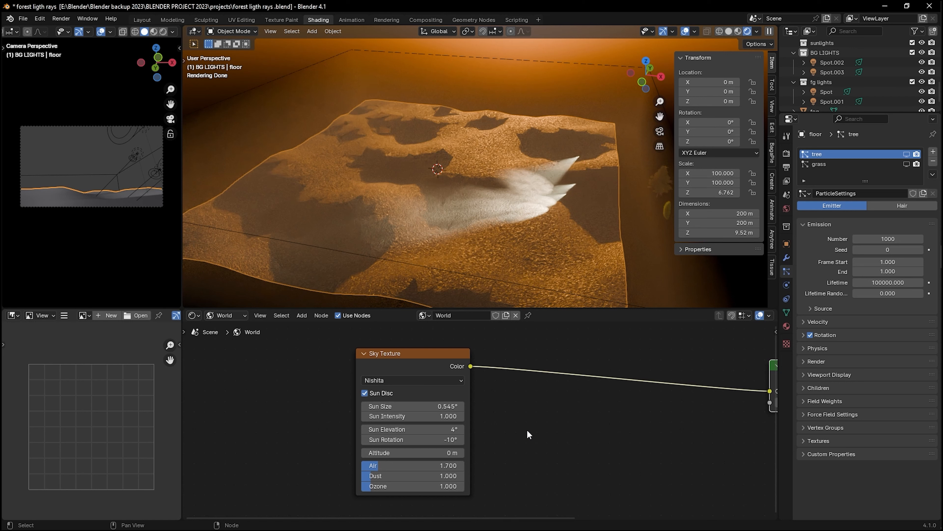
pyautogui.scroll(2, 521, 417)
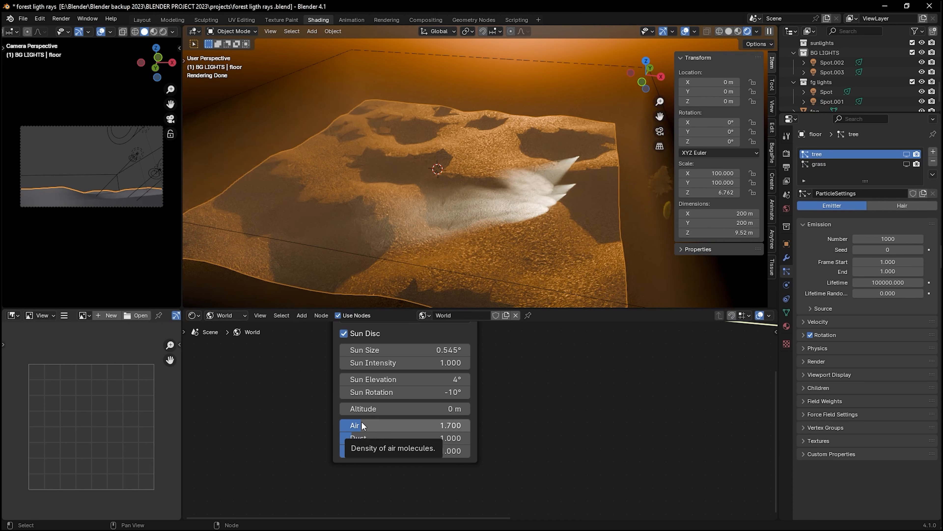
# Try raising the Sky Texture's Ozone to 8.8 and adjusting its Air density, and undo both changes
pyautogui.moveTo(349, 450); pyautogui.dragTo(454, 450)
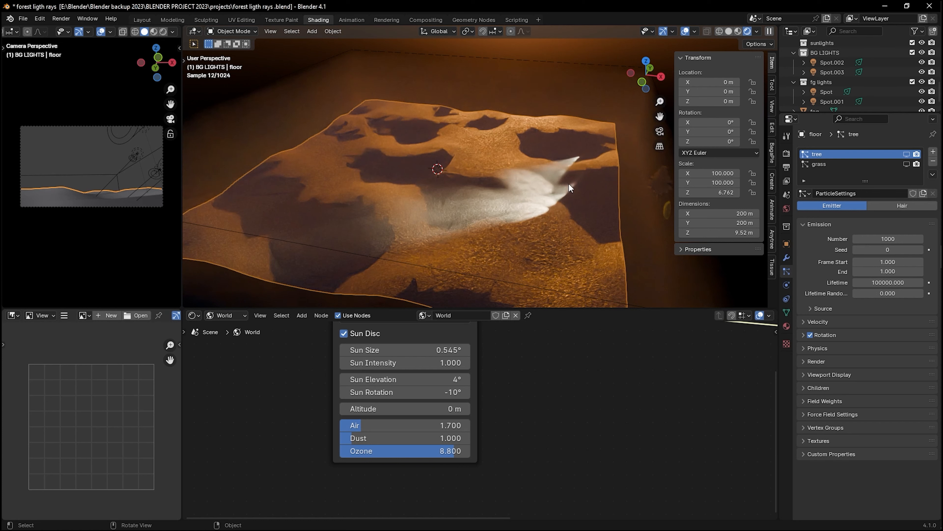
pyautogui.moveTo(371, 426); pyautogui.dragTo(360, 425)
pyautogui.hotkey('ctrl', 'z')
pyautogui.hotkey('ctrl', 'z')
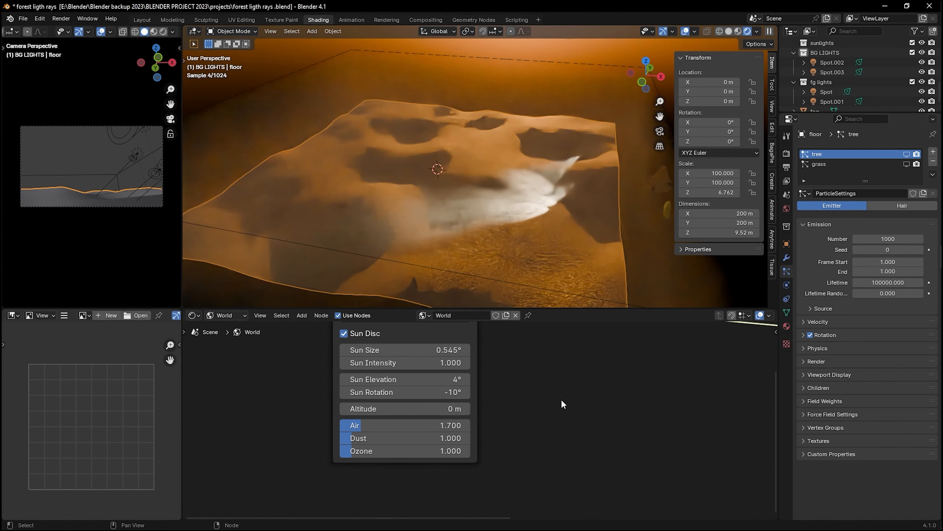
pyautogui.scroll(-2, 556, 393)
pyautogui.scroll(-1, 559, 394)
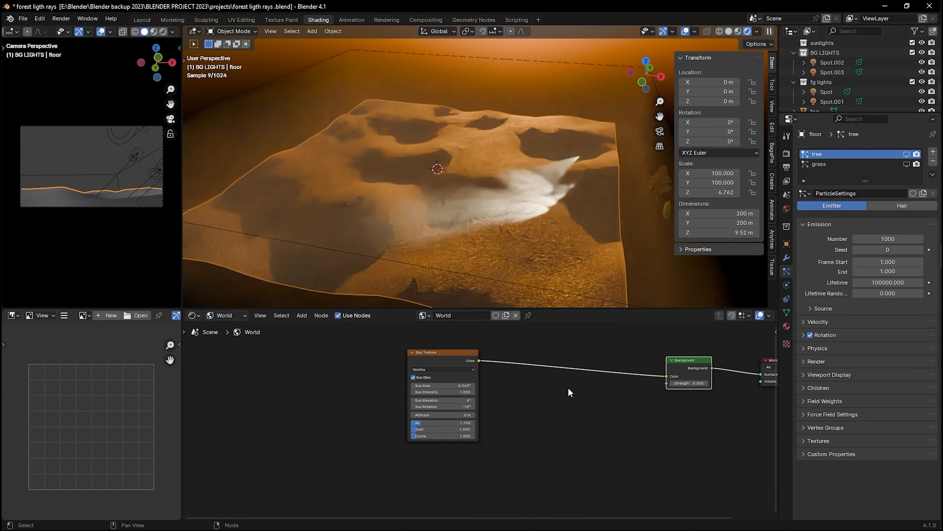
pyautogui.moveTo(558, 394); pyautogui.dragTo(474, 406, button='middle')
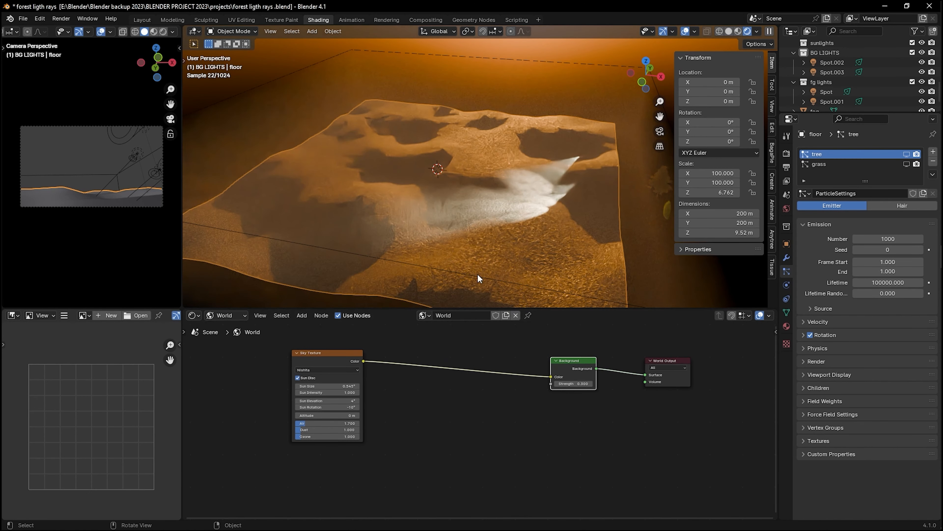
# Return to the Layout workspace, select the camera and examine its Depth of Field focus object and aperture settings
pyautogui.click(145, 20)
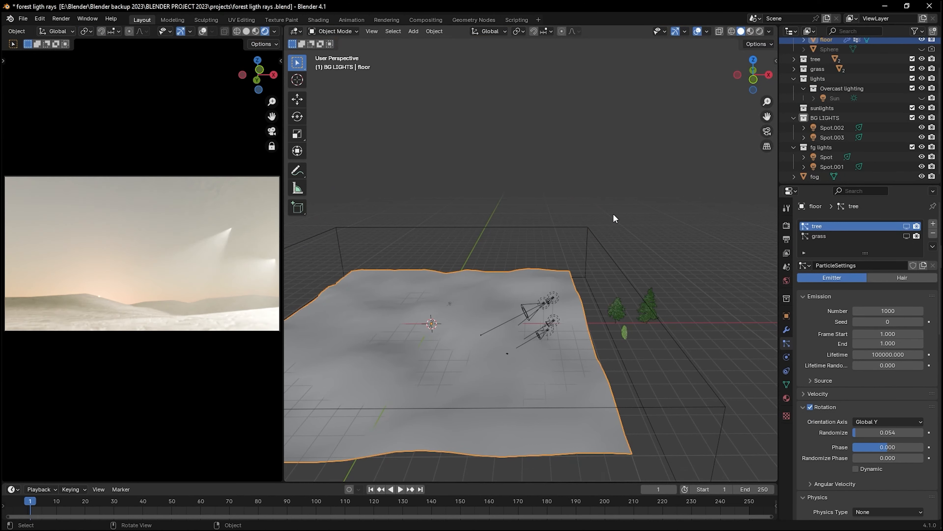
pyautogui.click(685, 244)
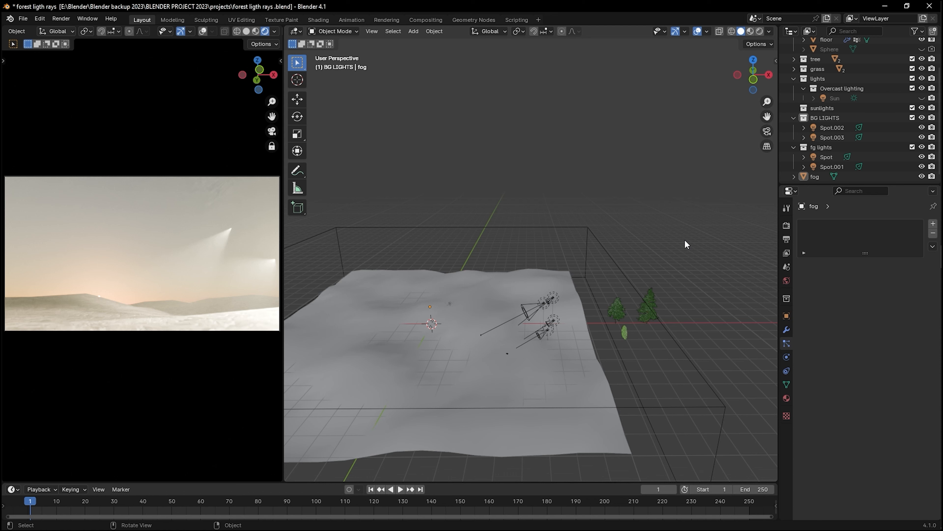
pyautogui.click(507, 354)
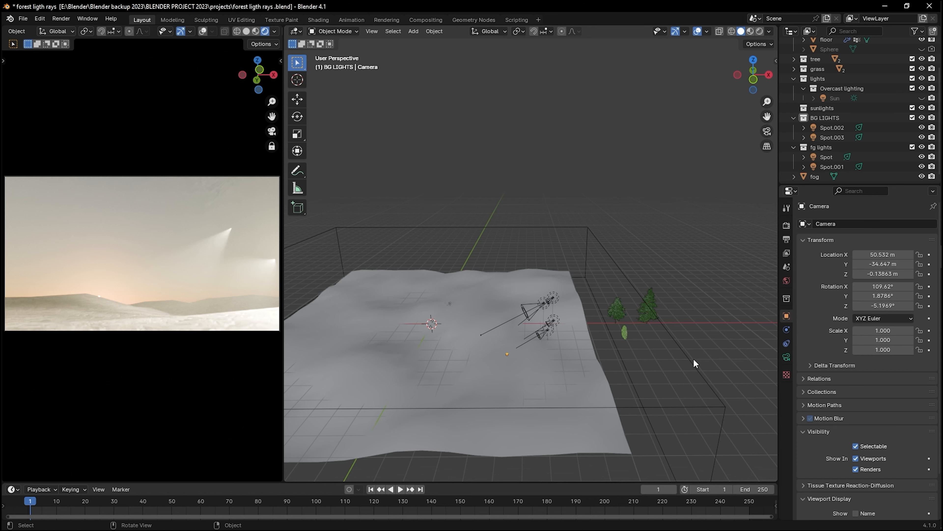
pyautogui.click(787, 357)
pyautogui.scroll(-5, 816, 377)
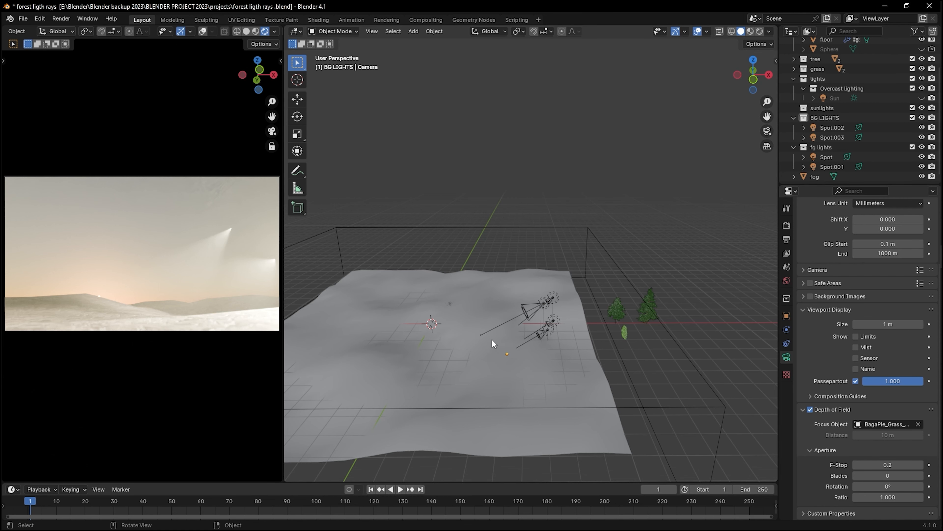
pyautogui.scroll(-2, 518, 349)
# Add a Plain Axes empty at the world origin
pyautogui.hotkey('shift', 'a')
pyautogui.hotkey('shift', 'a')
pyautogui.moveTo(561, 385)
pyautogui.click(619, 383)
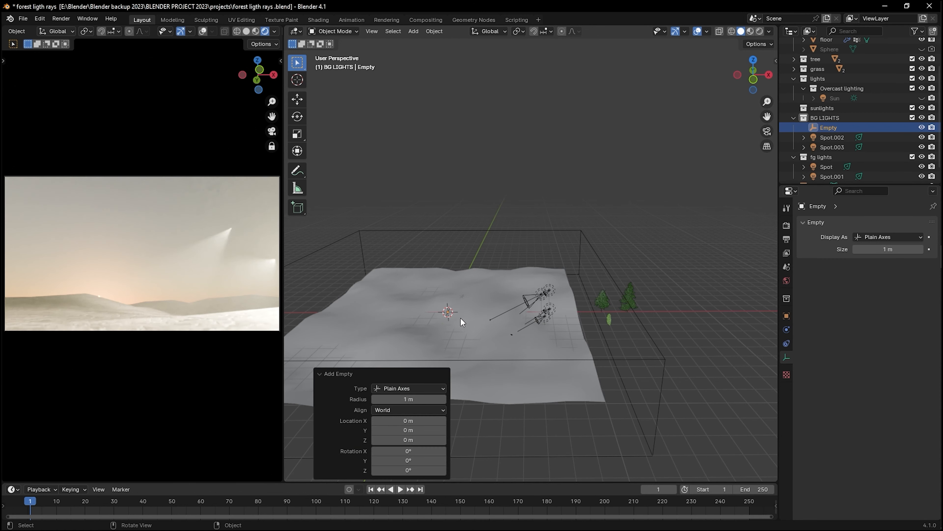
pyautogui.click(450, 315)
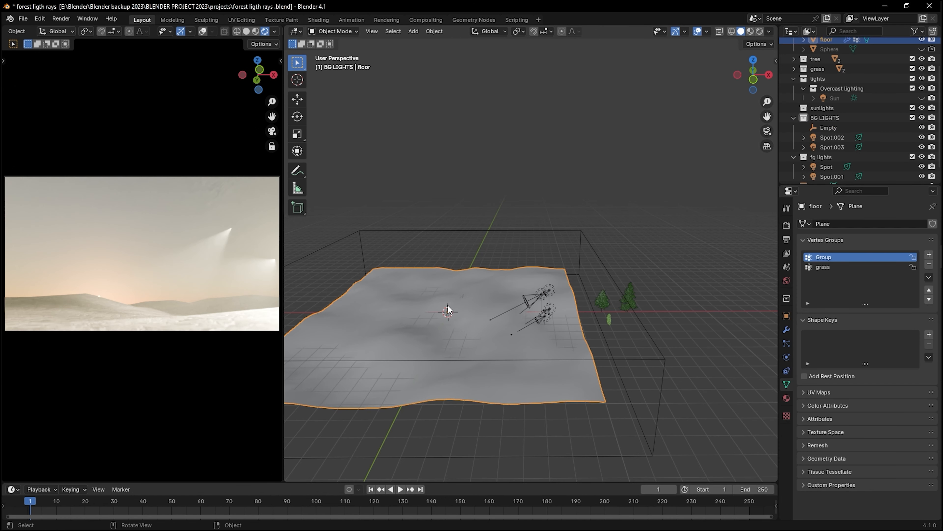